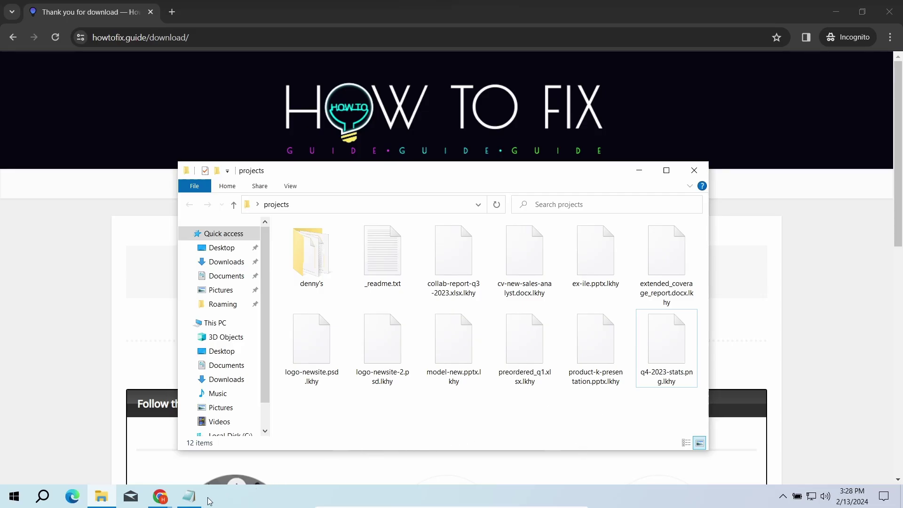
View the _readme.txt ransom note in Notepad, minimize it, and select the six lower-row encrypted files
{"action": "left_click", "coordinate": [189, 499]}
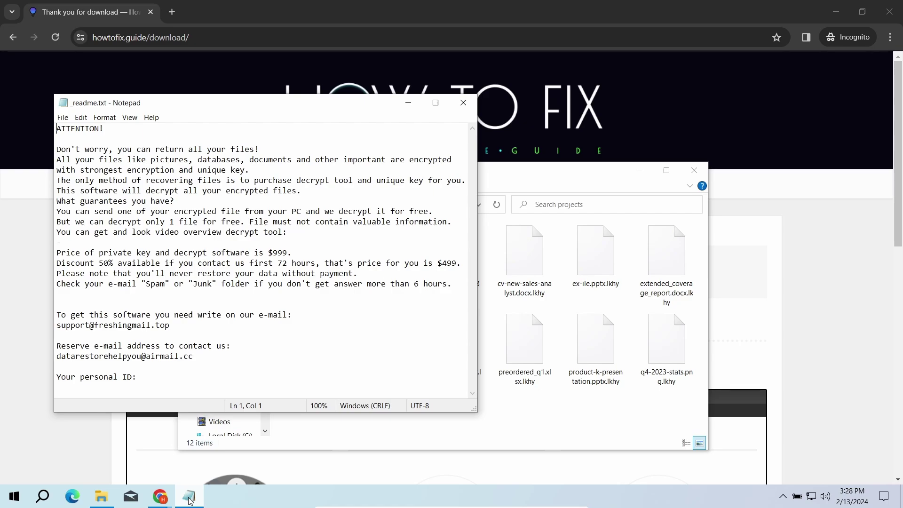
{"action": "left_click", "coordinate": [189, 499]}
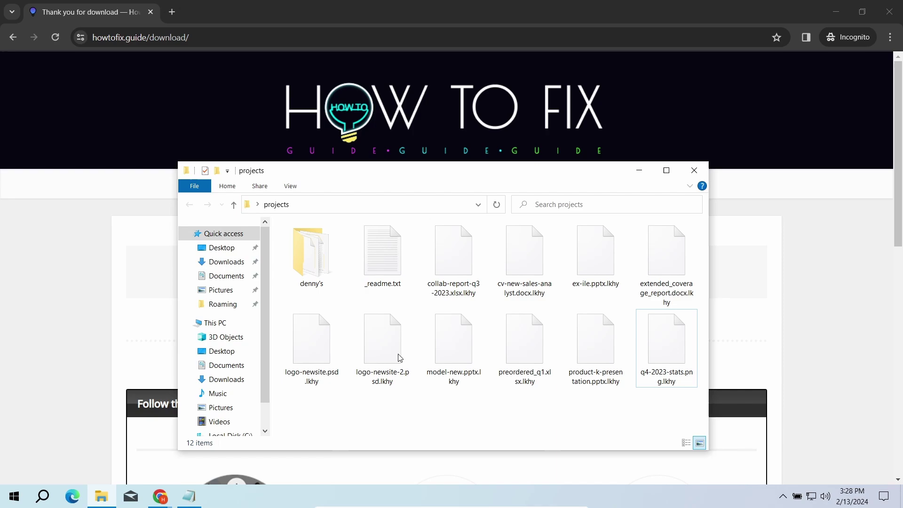
{"action": "left_click_drag", "start_coordinate": [323, 404], "coordinate": [710, 323]}
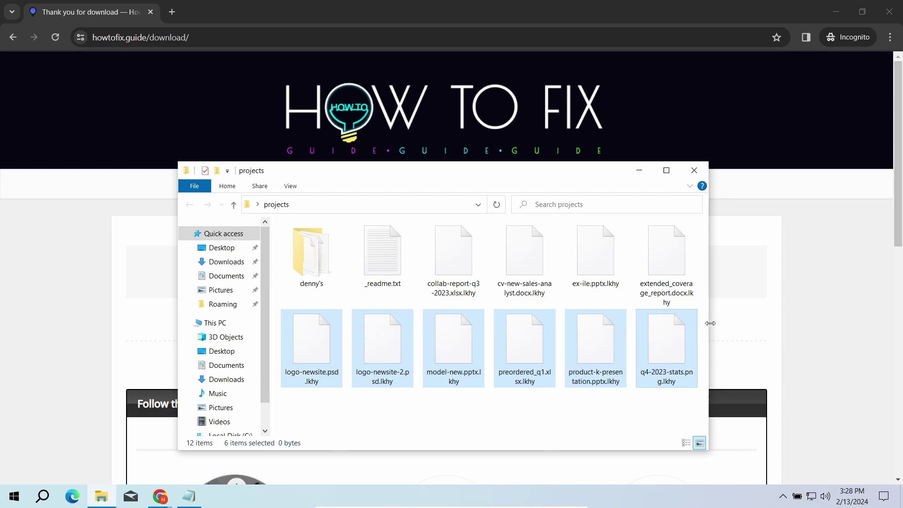
Browse the tria.ge family:djvu report list, comparing payload tags such as Vidar and SmokeLoader
{"action": "left_click", "coordinate": [738, 314]}
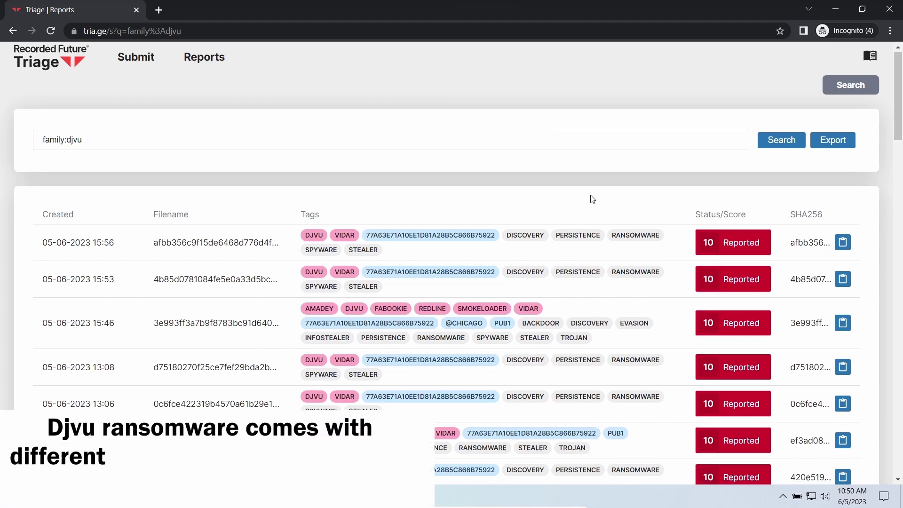
{"action": "scroll", "coordinate": [589, 199], "scroll_direction": "down", "scroll_amount": 3}
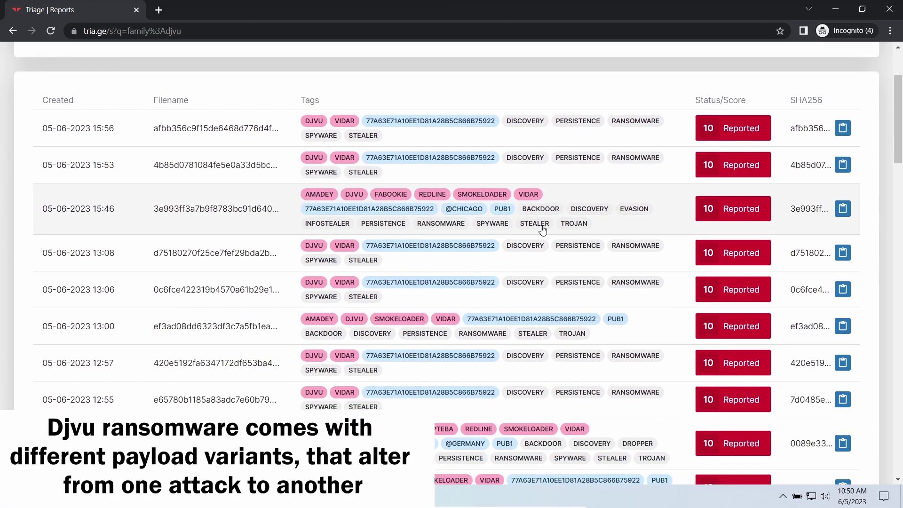
{"action": "scroll", "coordinate": [543, 232], "scroll_direction": "down", "scroll_amount": 3}
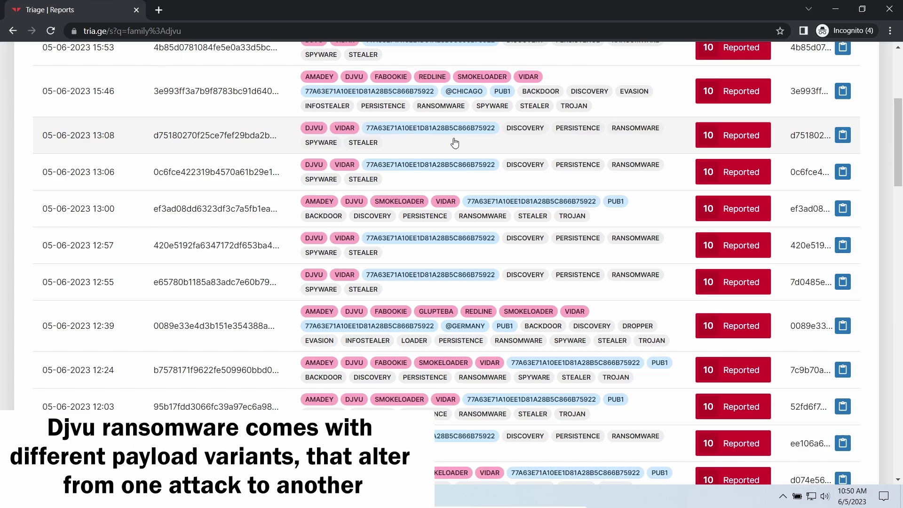
{"action": "scroll", "coordinate": [444, 210], "scroll_direction": "down", "scroll_amount": 5}
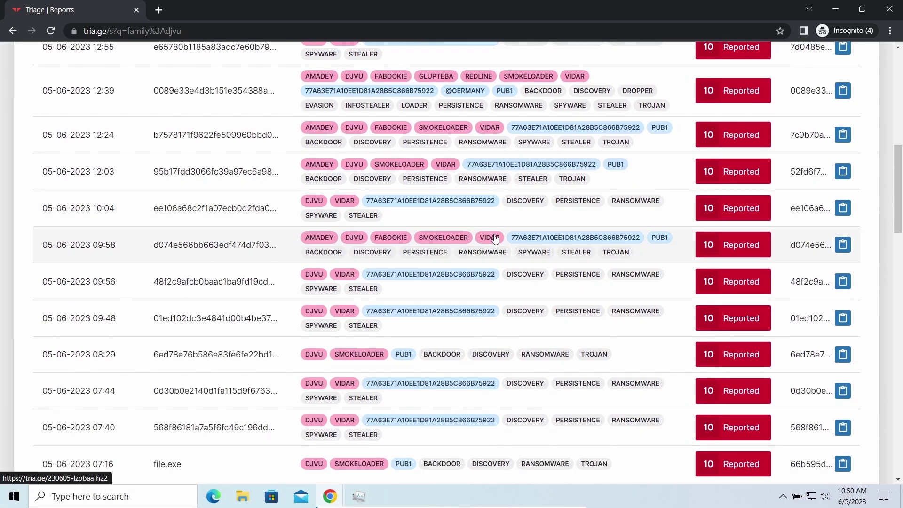
{"action": "scroll", "coordinate": [601, 286], "scroll_direction": "down", "scroll_amount": 5}
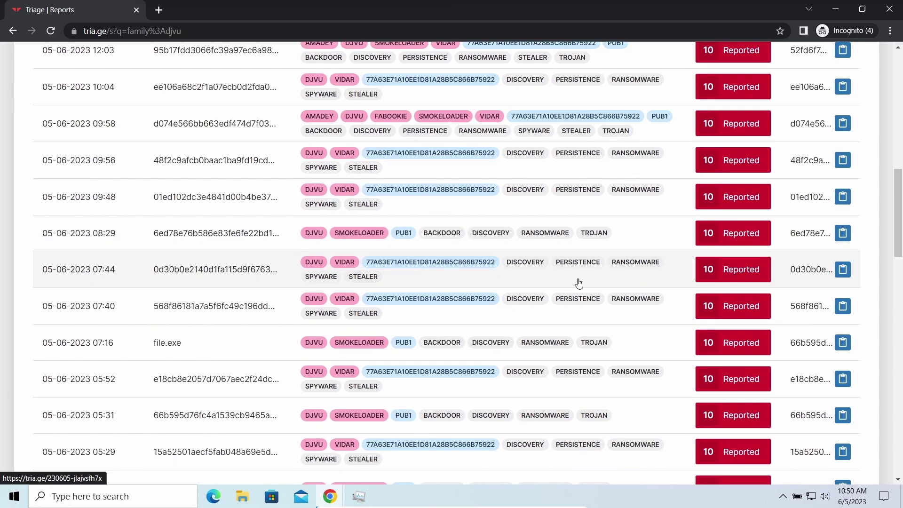
{"action": "scroll", "coordinate": [575, 283], "scroll_direction": "down", "scroll_amount": 4}
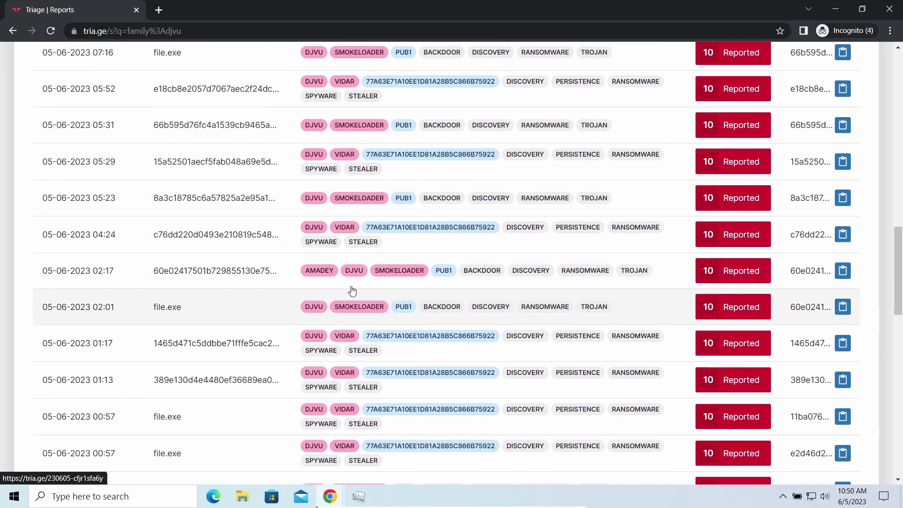
{"action": "scroll", "coordinate": [456, 281], "scroll_direction": "down", "scroll_amount": 6}
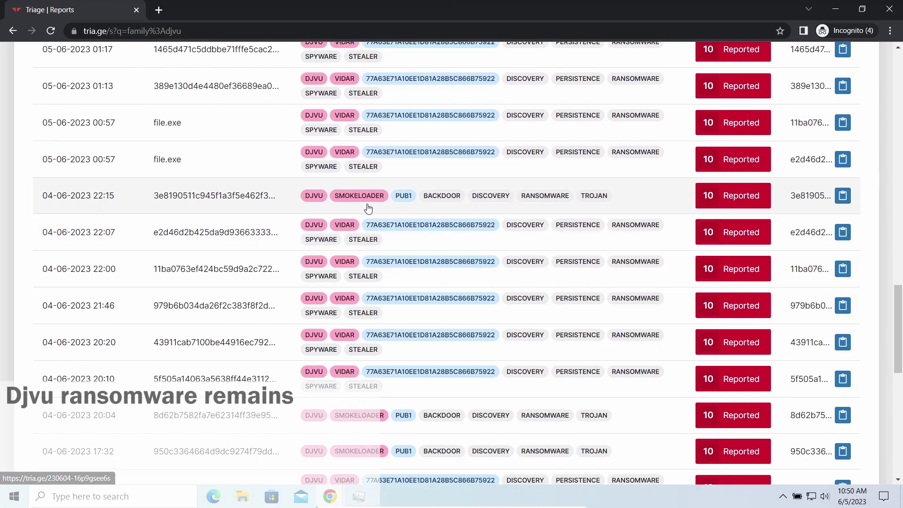
{"action": "scroll", "coordinate": [276, 186], "scroll_direction": "up", "scroll_amount": 8}
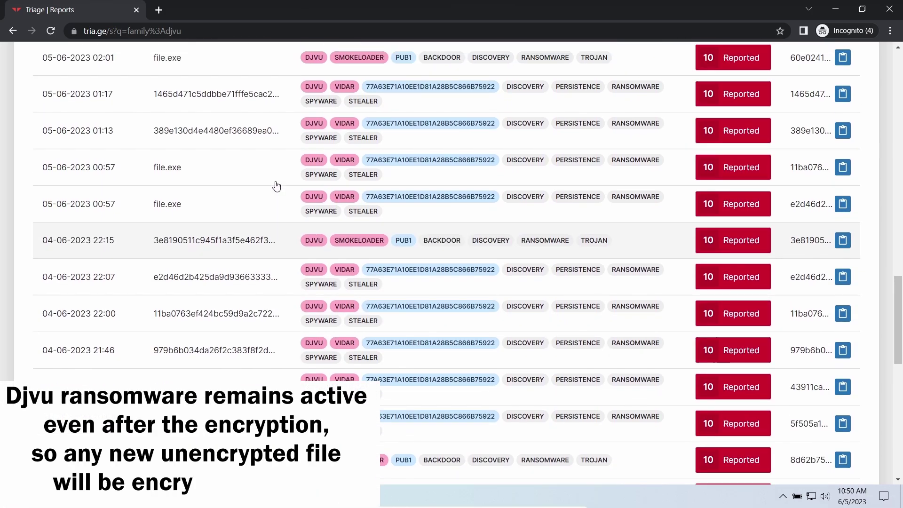
{"action": "scroll", "coordinate": [276, 186], "scroll_direction": "up", "scroll_amount": 8}
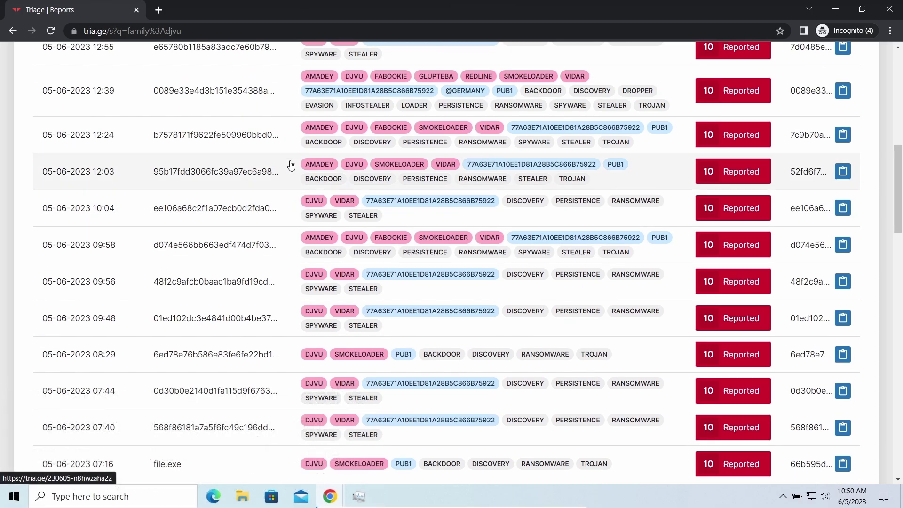
Open the Glupteba-tagged sample report and select the two zexeq.com C2 URLs in its Djvu config
{"action": "left_click", "coordinate": [290, 105]}
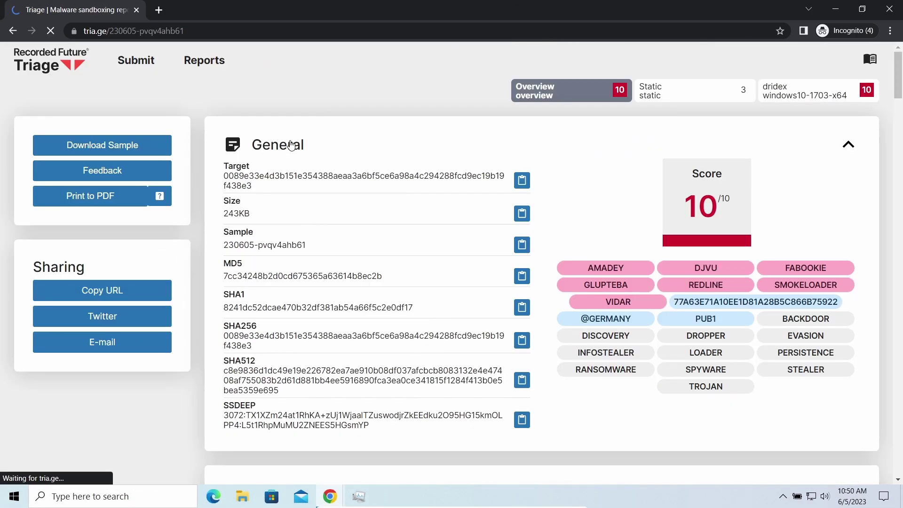
{"action": "scroll", "coordinate": [524, 150], "scroll_direction": "down", "scroll_amount": 15}
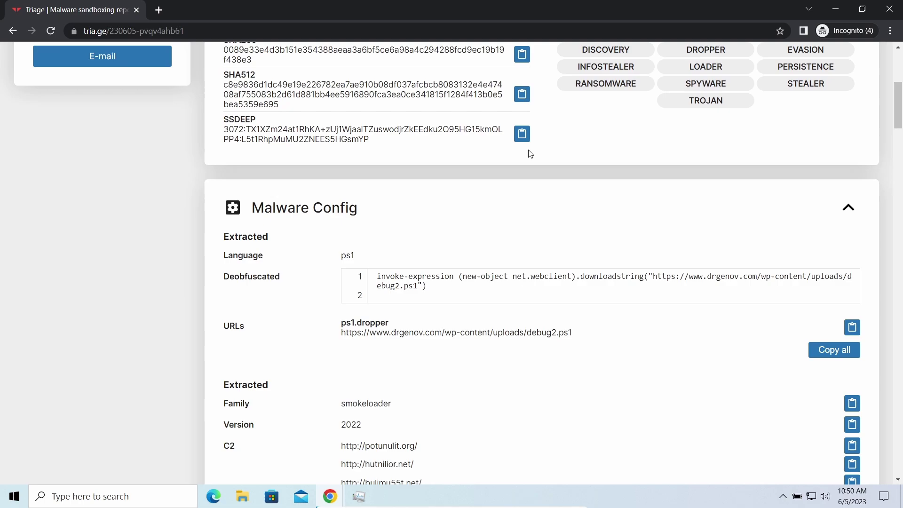
{"action": "scroll", "coordinate": [496, 160], "scroll_direction": "down", "scroll_amount": 5}
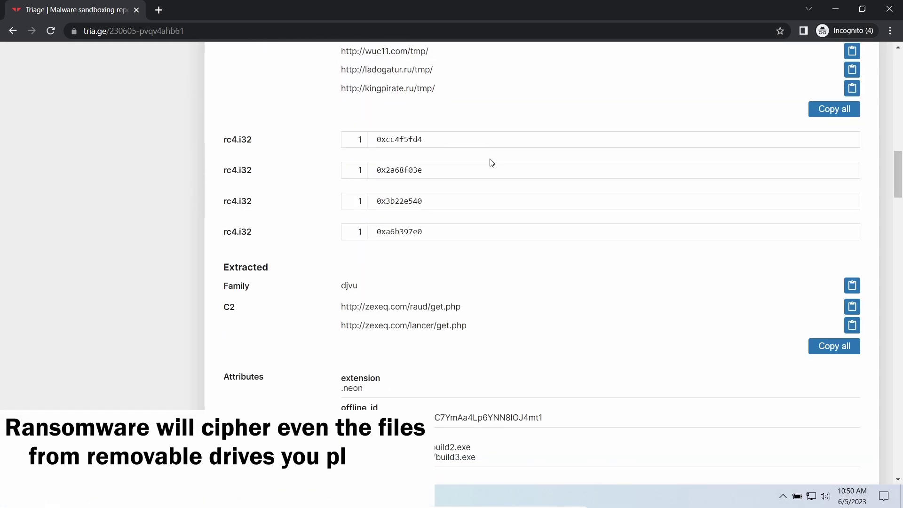
{"action": "scroll", "coordinate": [490, 161], "scroll_direction": "down", "scroll_amount": 3}
{"action": "left_click_drag", "start_coordinate": [339, 169], "coordinate": [347, 169]}
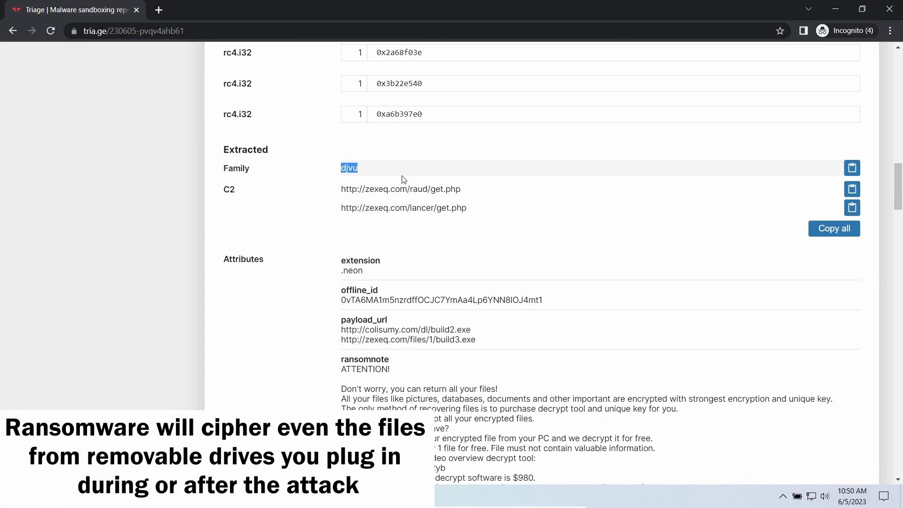
{"action": "scroll", "coordinate": [350, 214], "scroll_direction": "down", "scroll_amount": 9}
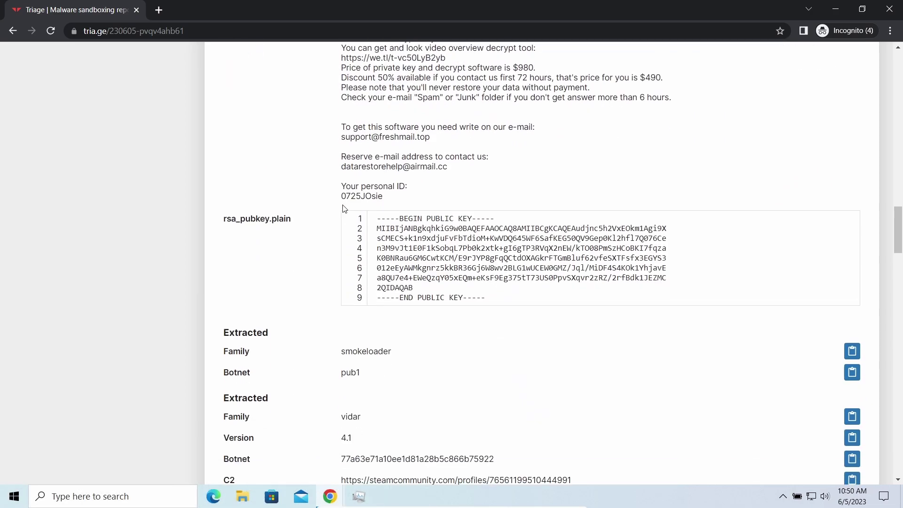
{"action": "scroll", "coordinate": [343, 208], "scroll_direction": "down", "scroll_amount": 4}
{"action": "scroll", "coordinate": [332, 205], "scroll_direction": "up", "scroll_amount": 3}
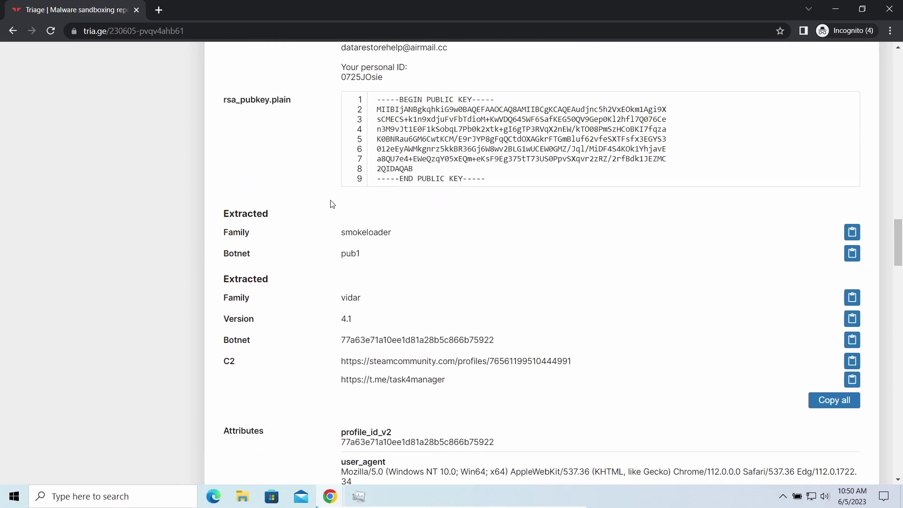
{"action": "scroll", "coordinate": [331, 203], "scroll_direction": "up", "scroll_amount": 5}
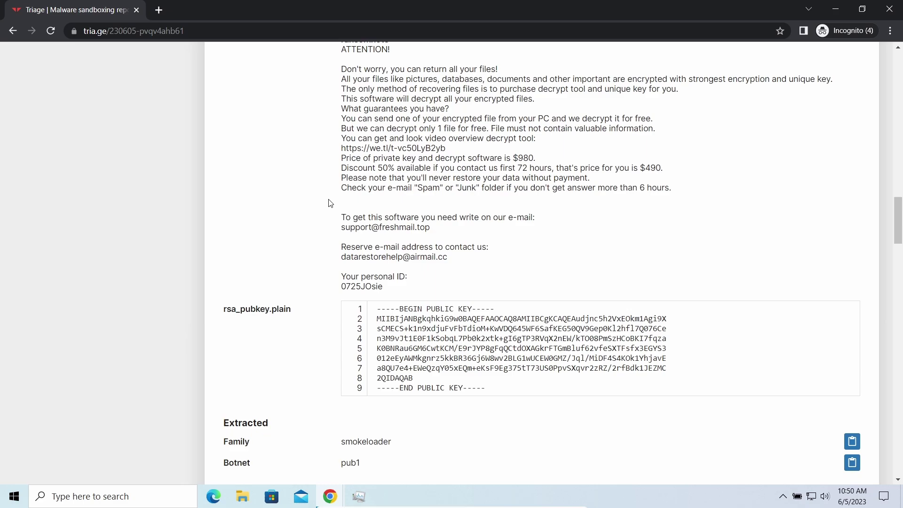
{"action": "scroll", "coordinate": [330, 203], "scroll_direction": "up", "scroll_amount": 4}
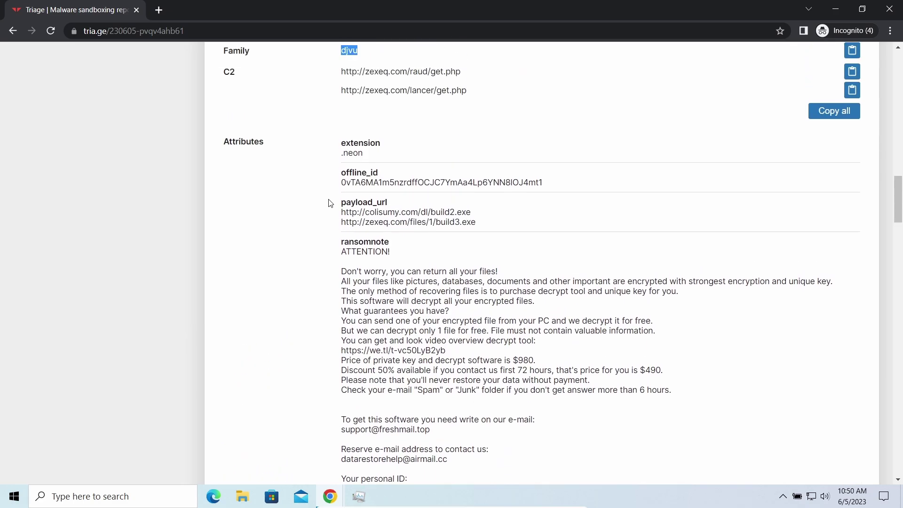
{"action": "left_click_drag", "start_coordinate": [334, 127], "coordinate": [488, 150]}
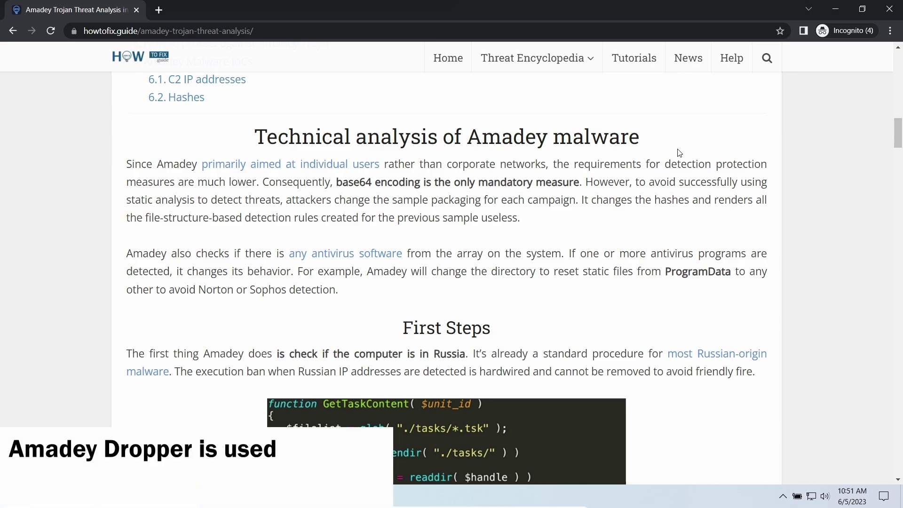
Read the Amadey article past the Russia passage and POST request lines, highlighting then clearing each
{"action": "scroll", "coordinate": [679, 152], "scroll_direction": "down", "scroll_amount": 1}
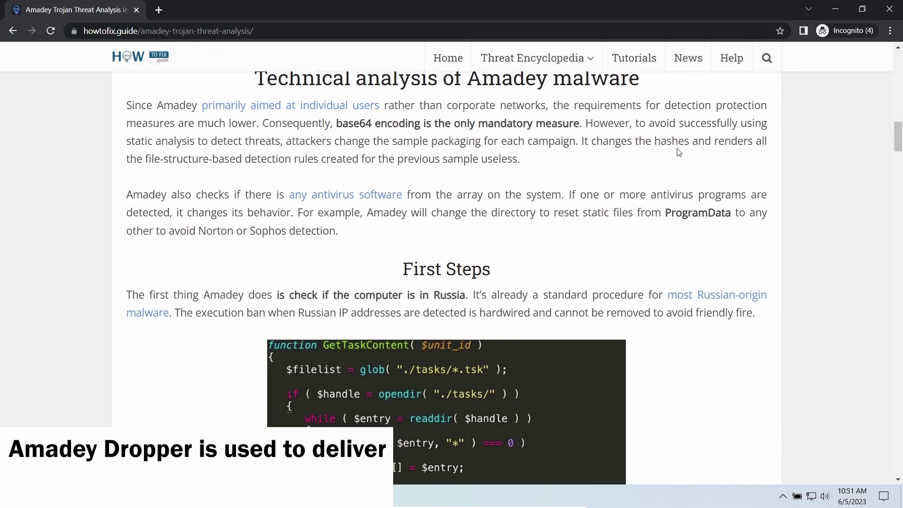
{"action": "scroll", "coordinate": [434, 288], "scroll_direction": "down", "scroll_amount": 2}
{"action": "left_click_drag", "start_coordinate": [277, 178], "coordinate": [453, 177]}
{"action": "left_click", "coordinate": [238, 211]}
{"action": "scroll", "coordinate": [237, 210], "scroll_direction": "down", "scroll_amount": 8}
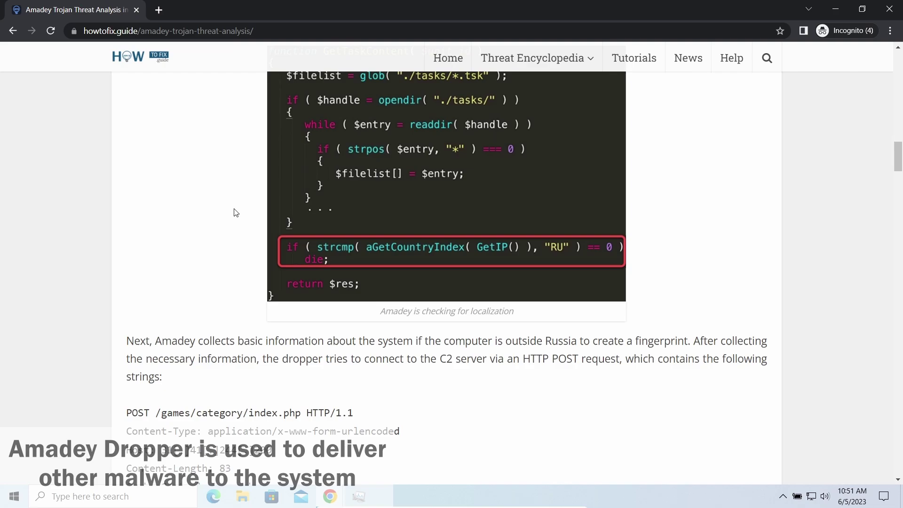
{"action": "scroll", "coordinate": [232, 214], "scroll_direction": "down", "scroll_amount": 1}
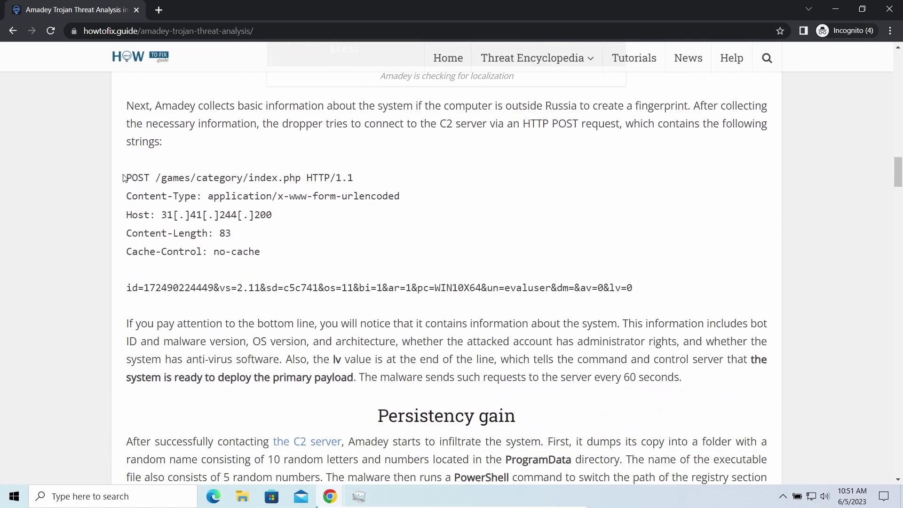
{"action": "left_click_drag", "start_coordinate": [124, 178], "coordinate": [365, 260]}
{"action": "left_click", "coordinate": [364, 260]}
Scroll to the Malware Delivery section and highlight its whole paragraph
{"action": "scroll", "coordinate": [286, 308], "scroll_direction": "down", "scroll_amount": 1}
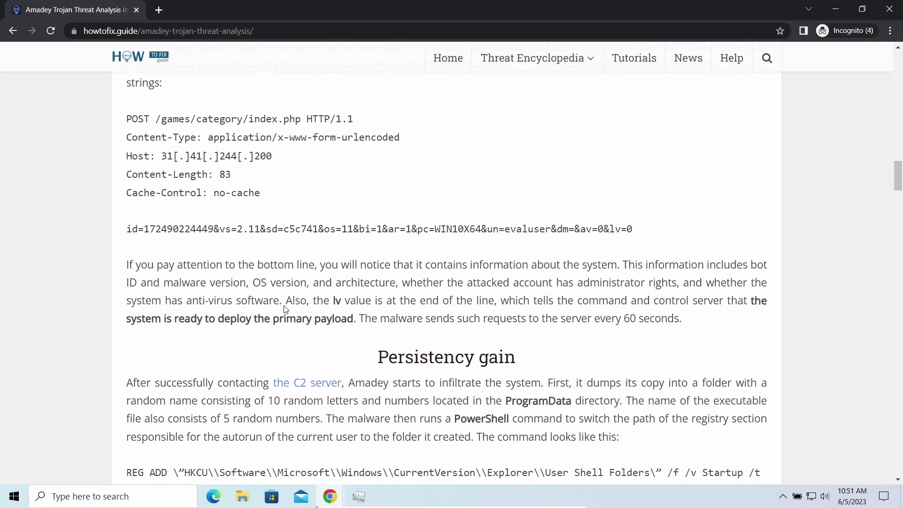
{"action": "scroll", "coordinate": [285, 309], "scroll_direction": "down", "scroll_amount": 1}
{"action": "scroll", "coordinate": [232, 274], "scroll_direction": "down", "scroll_amount": 5}
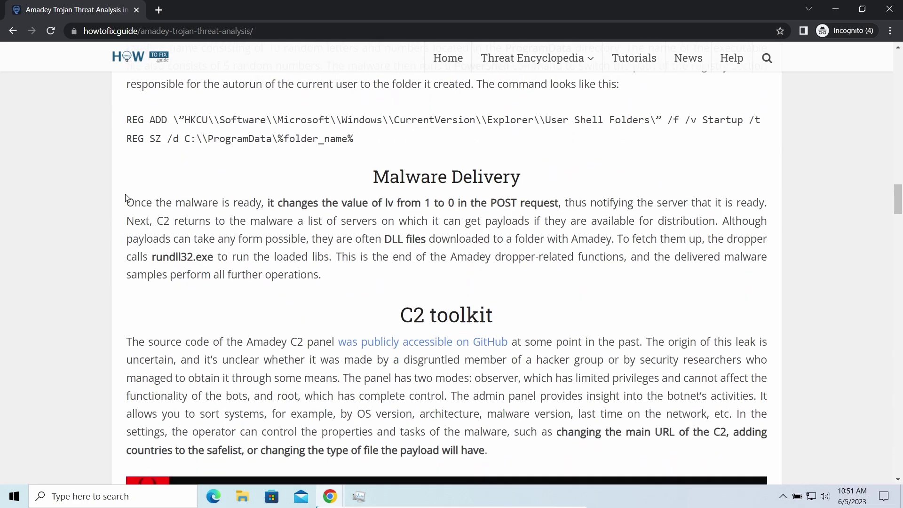
{"action": "left_click_drag", "start_coordinate": [256, 205], "coordinate": [526, 275]}
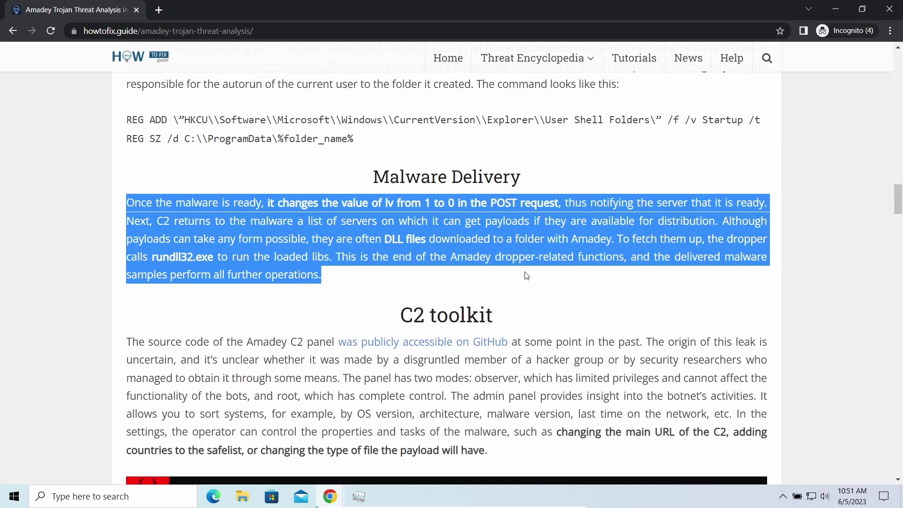
Browse the smokeloader report's version 2022 config, marking the first three C2 URLs, then return to the top
{"action": "left_click", "coordinate": [359, 360]}
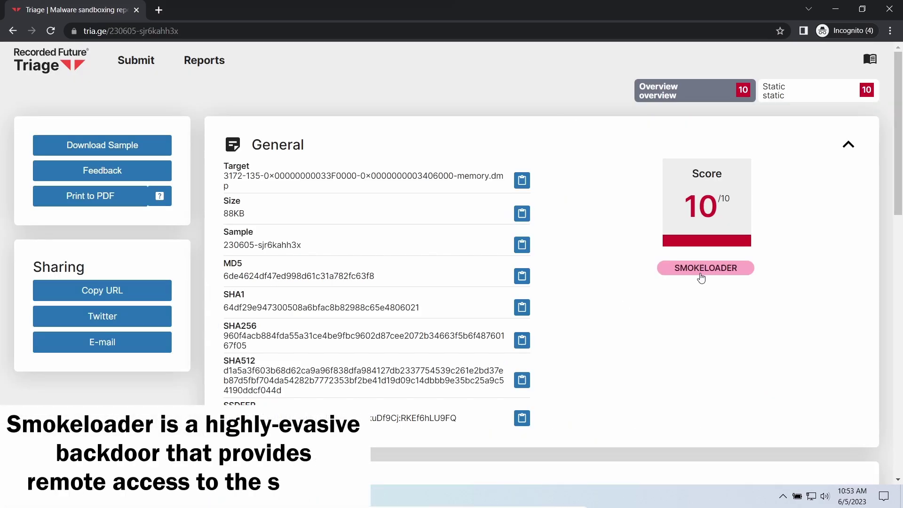
{"action": "scroll", "coordinate": [605, 300], "scroll_direction": "down", "scroll_amount": 6}
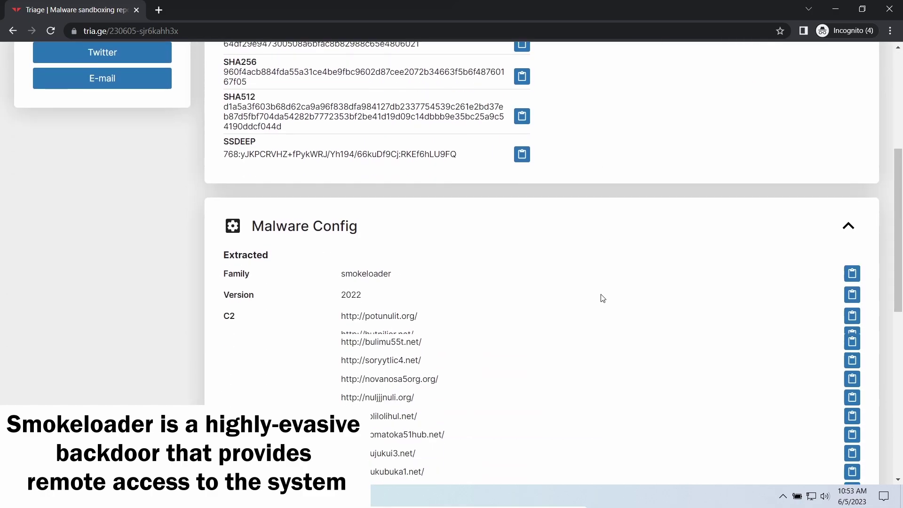
{"action": "left_click_drag", "start_coordinate": [340, 284], "coordinate": [446, 320]}
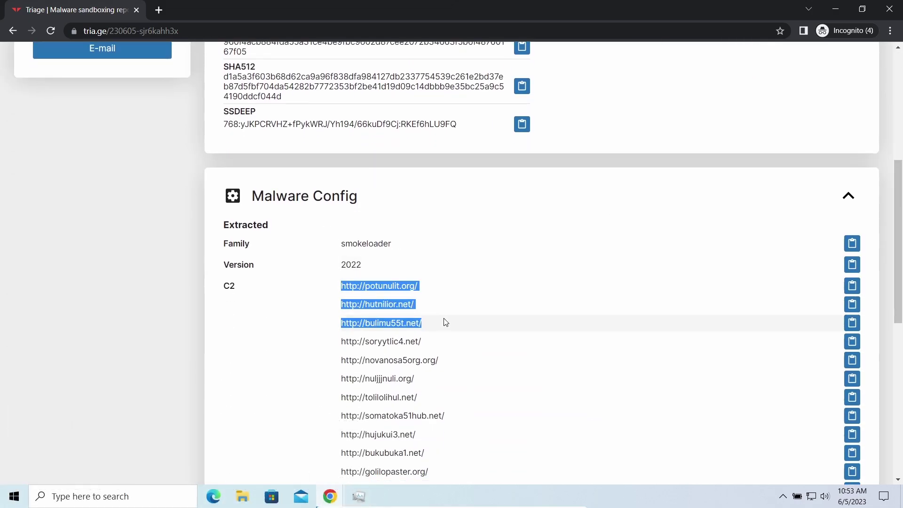
{"action": "left_click", "coordinate": [558, 222]}
{"action": "scroll", "coordinate": [532, 306], "scroll_direction": "down", "scroll_amount": 6}
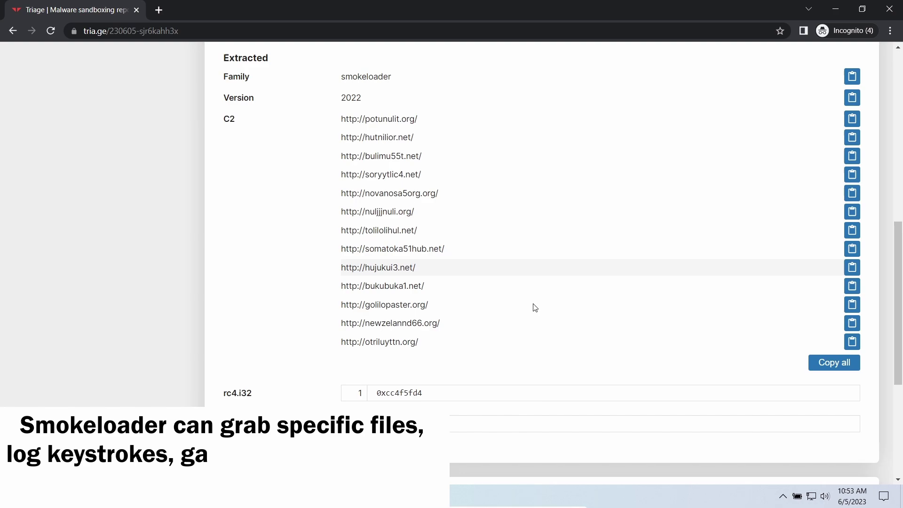
{"action": "scroll", "coordinate": [528, 306], "scroll_direction": "down", "scroll_amount": 2}
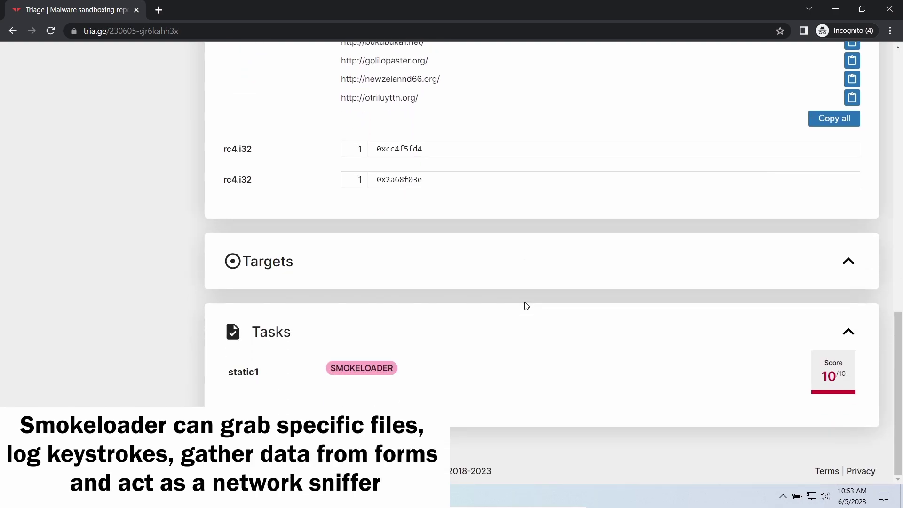
{"action": "scroll", "coordinate": [527, 305], "scroll_direction": "up", "scroll_amount": 12}
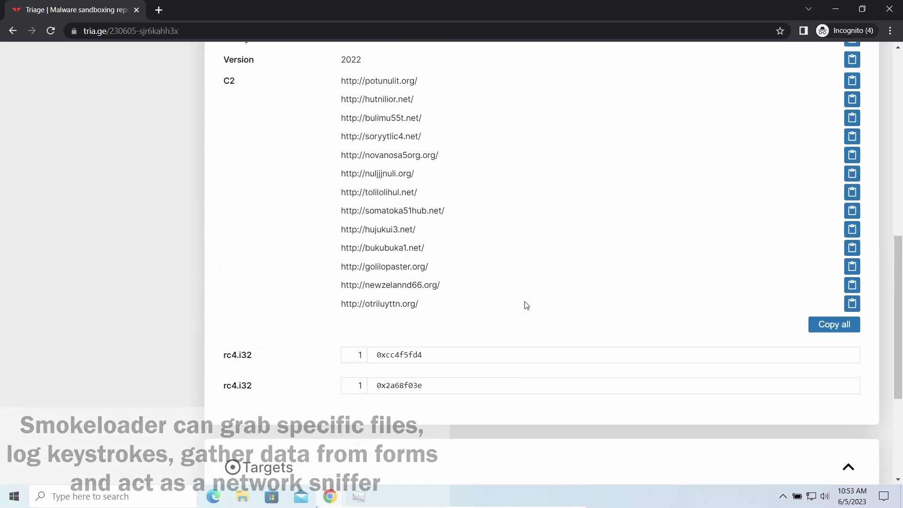
{"action": "scroll", "coordinate": [524, 305], "scroll_direction": "up", "scroll_amount": 3}
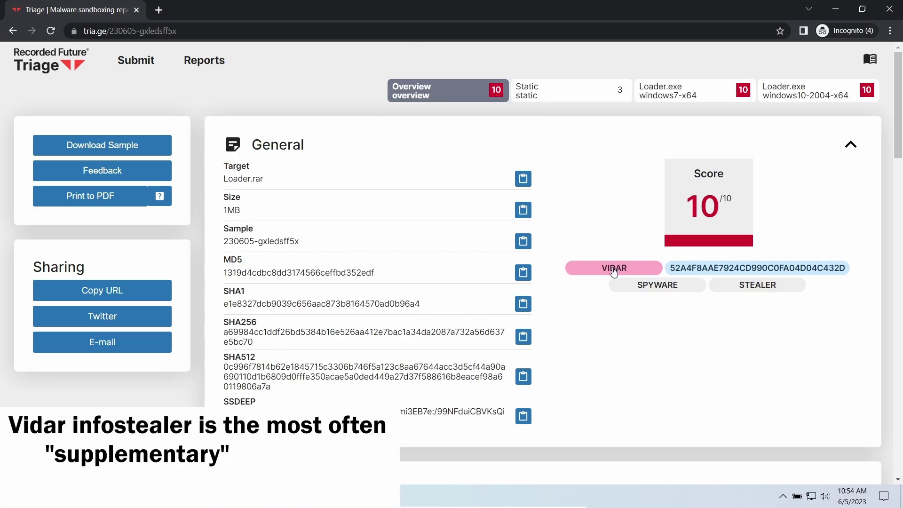
Read the Loader.rar Vidar report, briefly highlighting its two C2 addresses, down to the MITRE ATT&CK Matrix
{"action": "scroll", "coordinate": [572, 332], "scroll_direction": "down", "scroll_amount": 5}
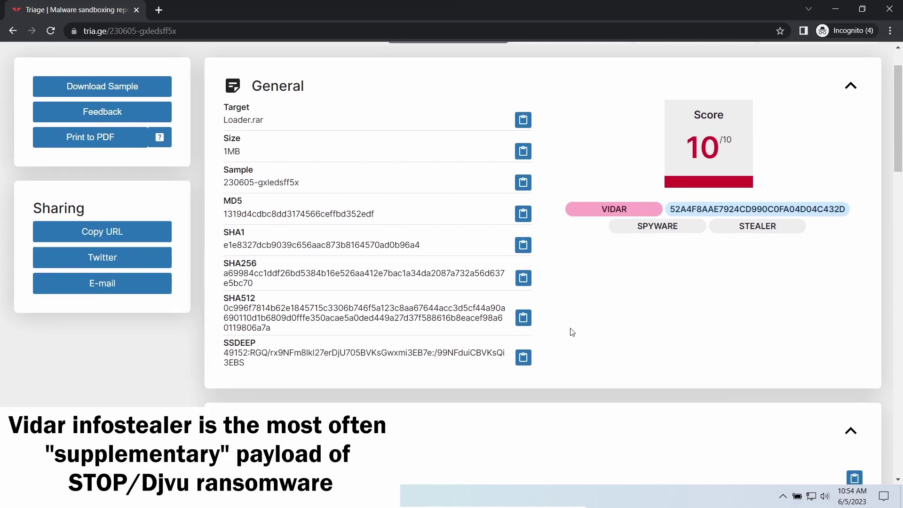
{"action": "scroll", "coordinate": [566, 328], "scroll_direction": "down", "scroll_amount": 3}
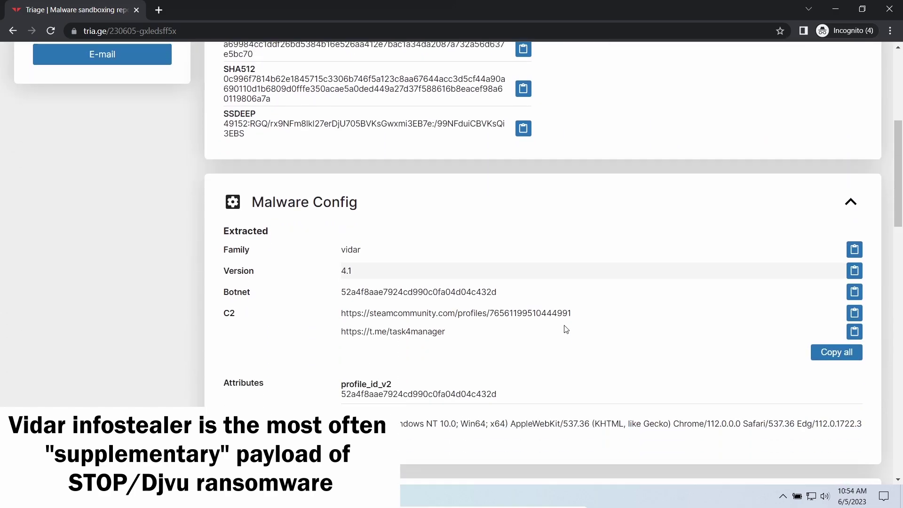
{"action": "left_click_drag", "start_coordinate": [336, 250], "coordinate": [474, 267]}
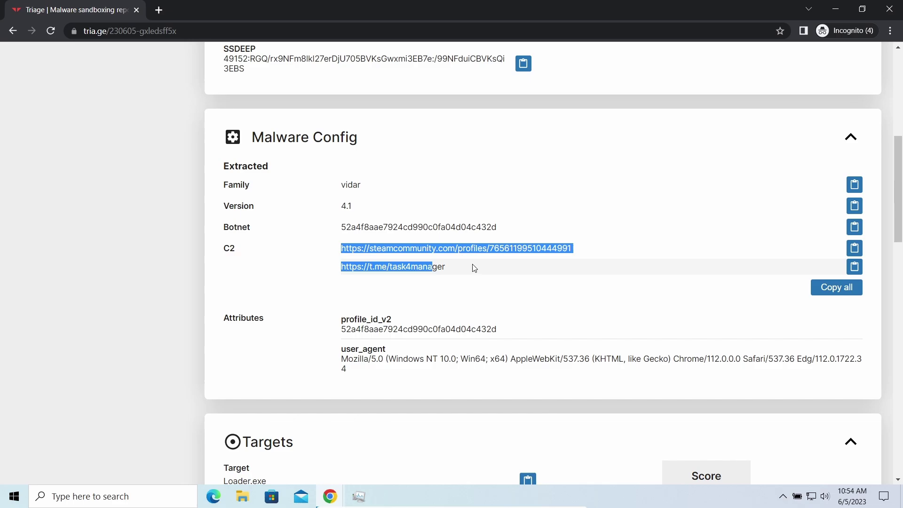
{"action": "left_click", "coordinate": [493, 291]}
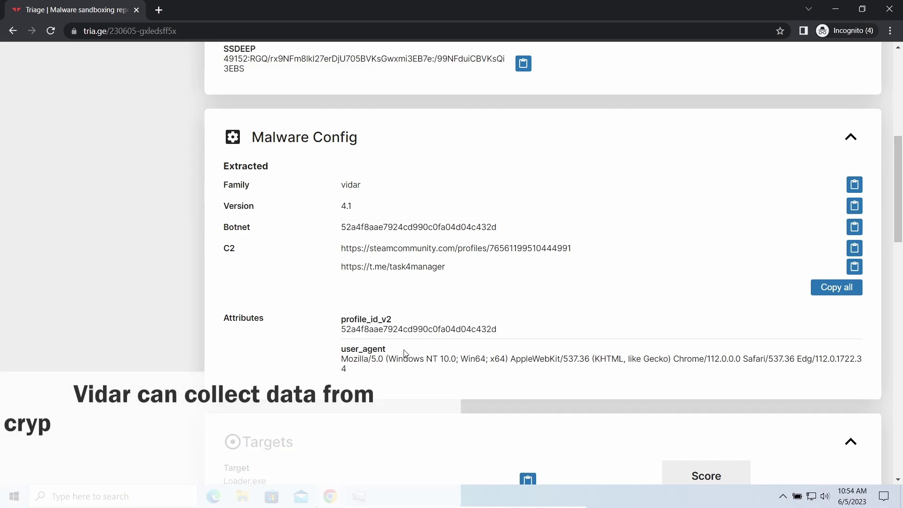
{"action": "scroll", "coordinate": [491, 345], "scroll_direction": "down", "scroll_amount": 1}
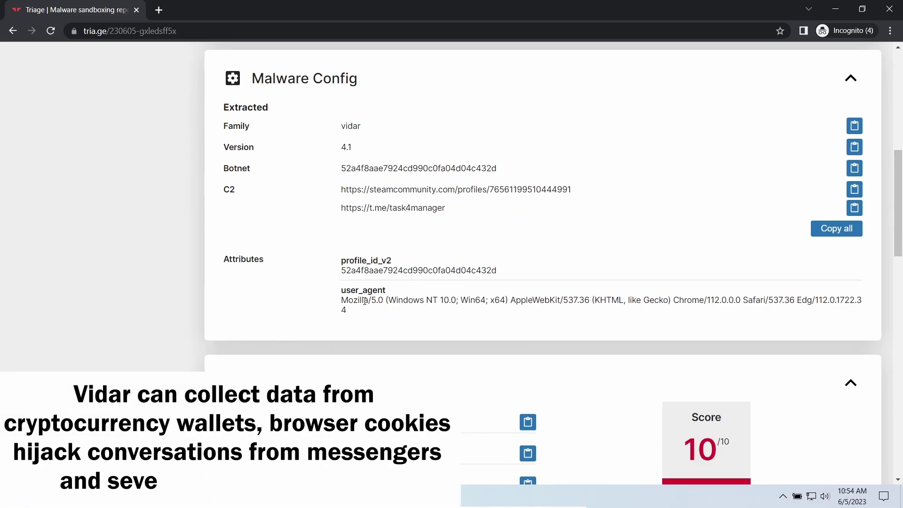
{"action": "scroll", "coordinate": [475, 336], "scroll_direction": "down", "scroll_amount": 5}
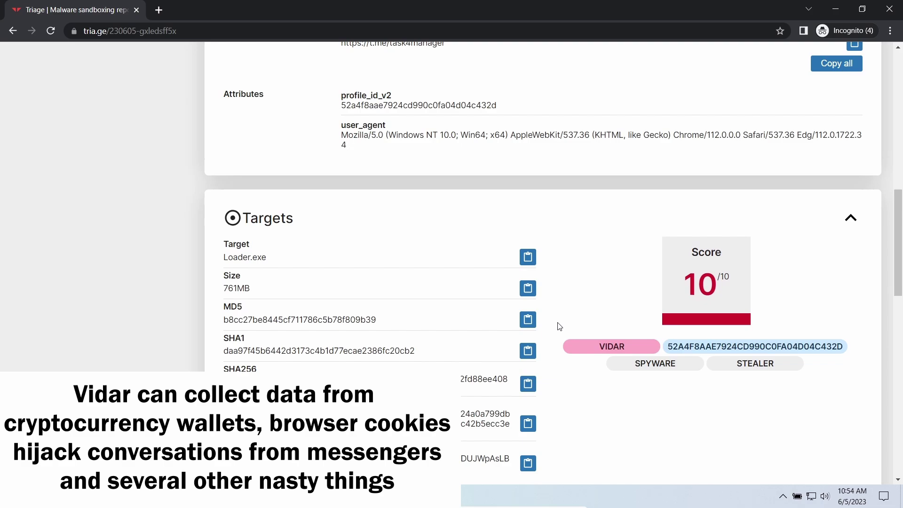
{"action": "scroll", "coordinate": [561, 326], "scroll_direction": "down", "scroll_amount": 4}
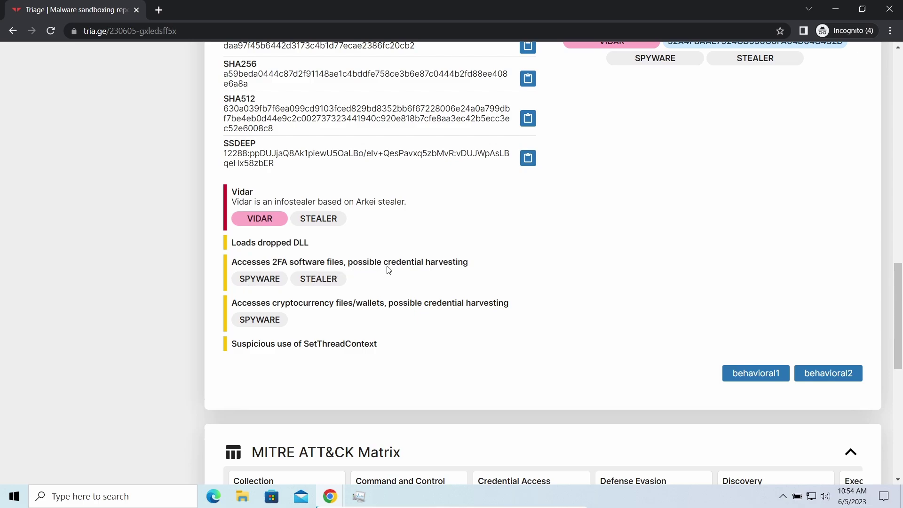
{"action": "scroll", "coordinate": [398, 332], "scroll_direction": "down", "scroll_amount": 5}
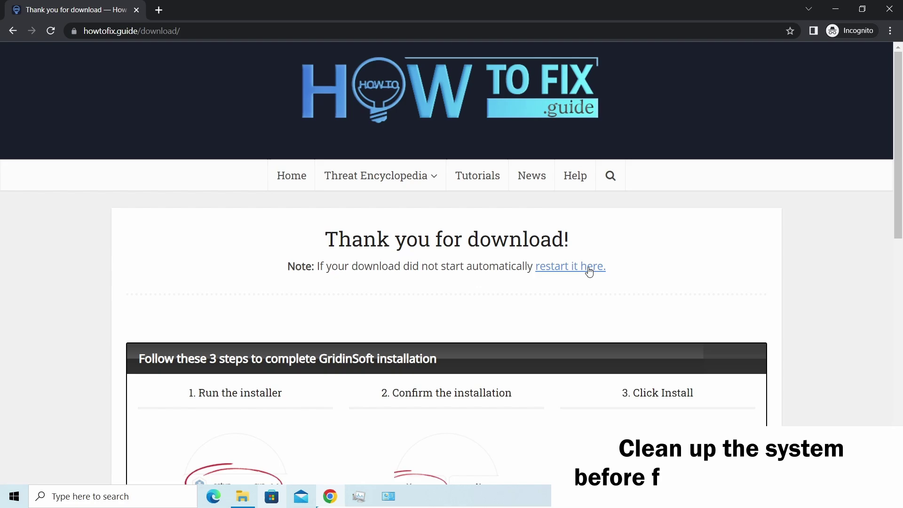
Restart the download, keep setup-gridinsoft-fix.exe despite the harm warning, and run it
{"action": "left_click", "coordinate": [586, 268]}
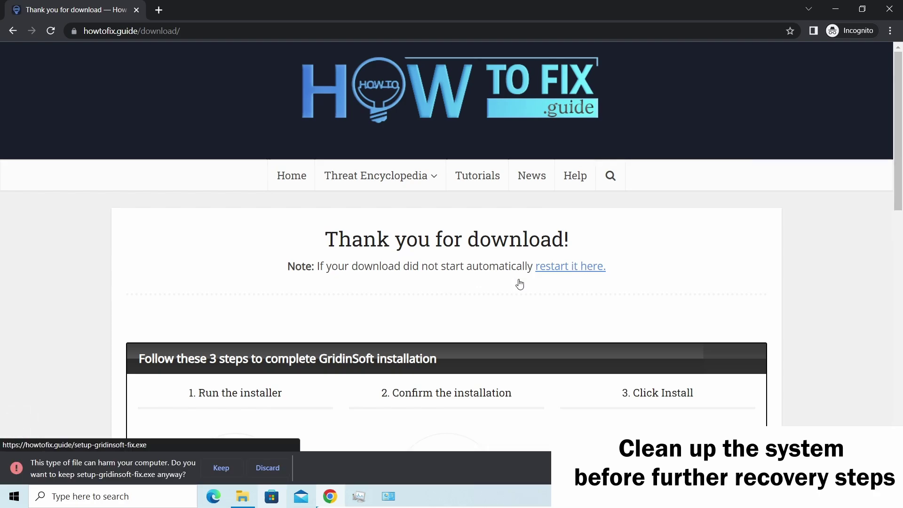
{"action": "left_click", "coordinate": [222, 467]}
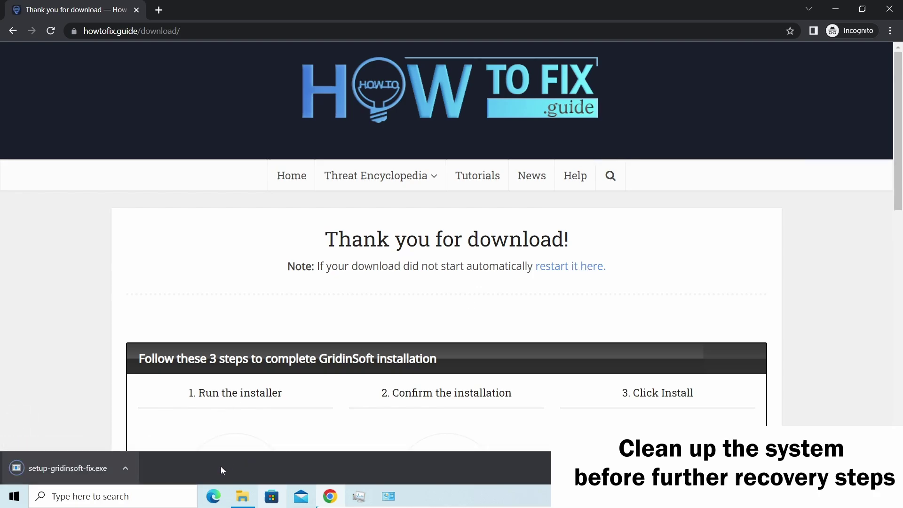
{"action": "left_click", "coordinate": [76, 465]}
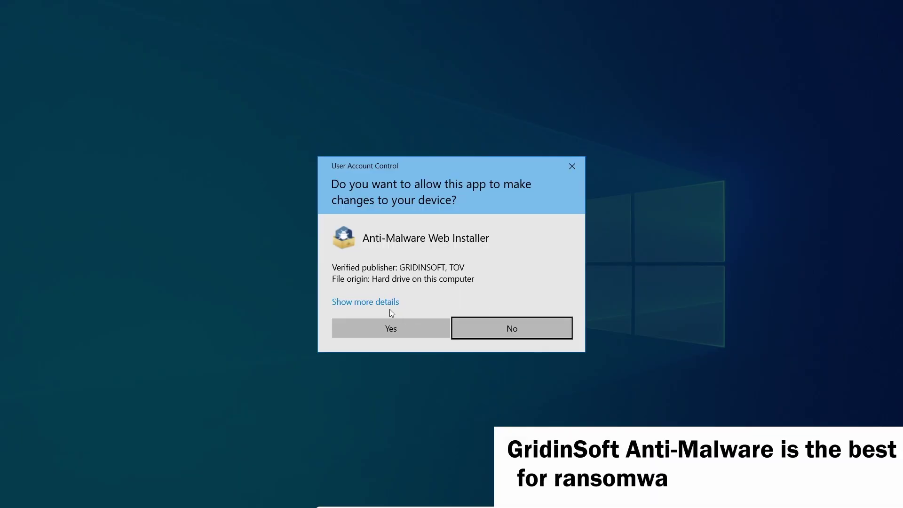
Approve the User Account Control prompt and start the GridinSoft Anti-Malware installation
{"action": "left_click", "coordinate": [390, 329]}
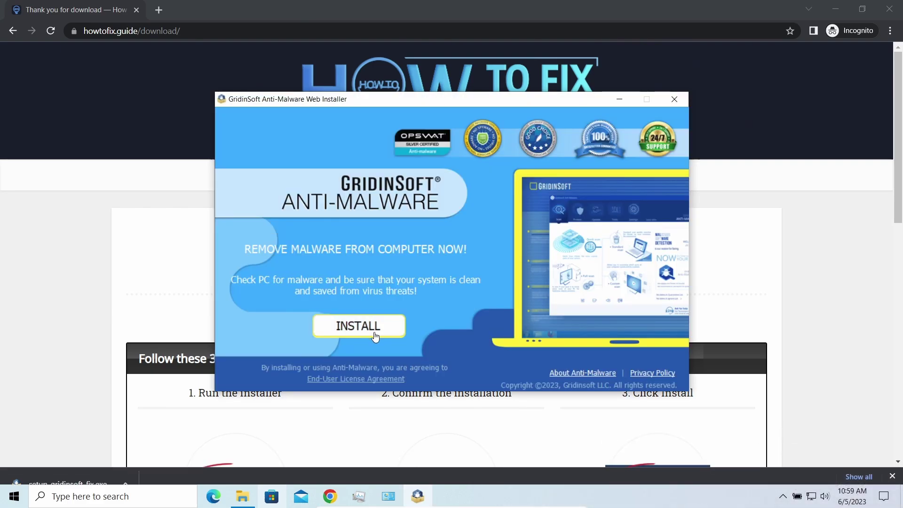
{"action": "left_click", "coordinate": [376, 331]}
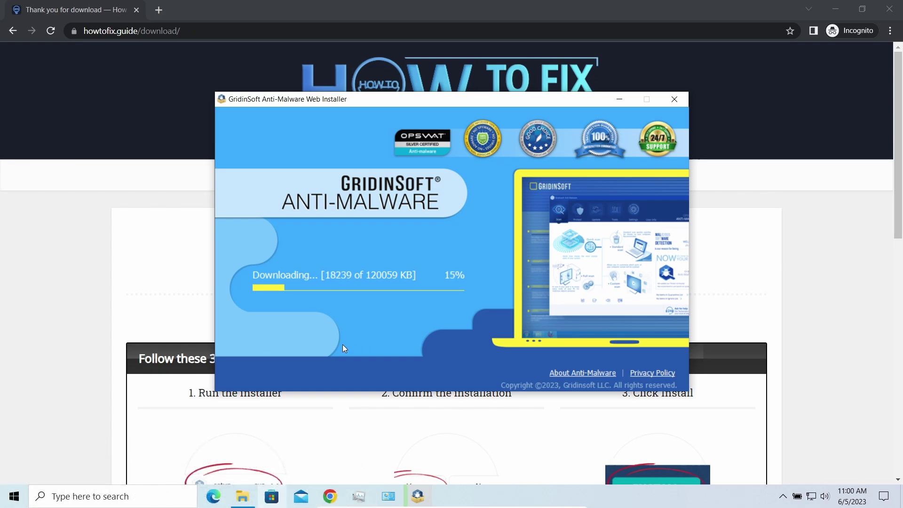
Rename removal.mov.neon to removal.mov, confirm the extension change, and minimize the utils folder
{"action": "left_click", "coordinate": [242, 496]}
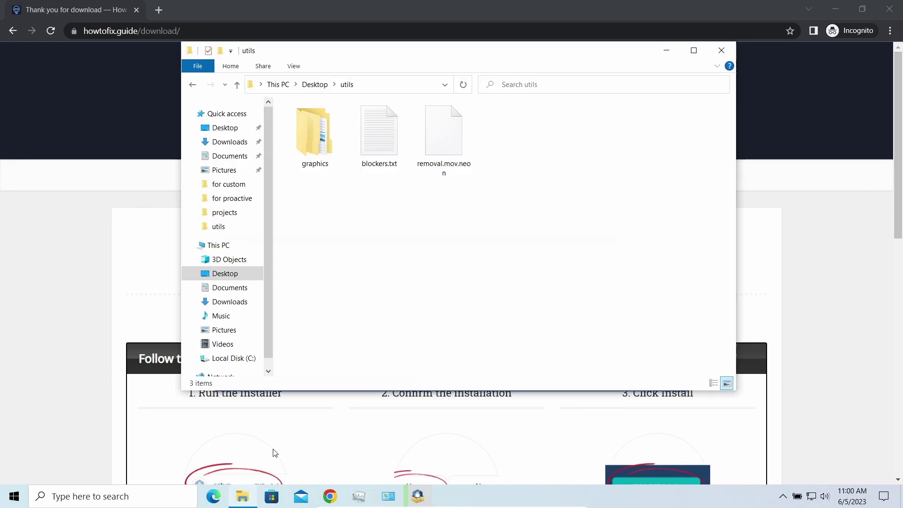
{"action": "left_click", "coordinate": [440, 160]}
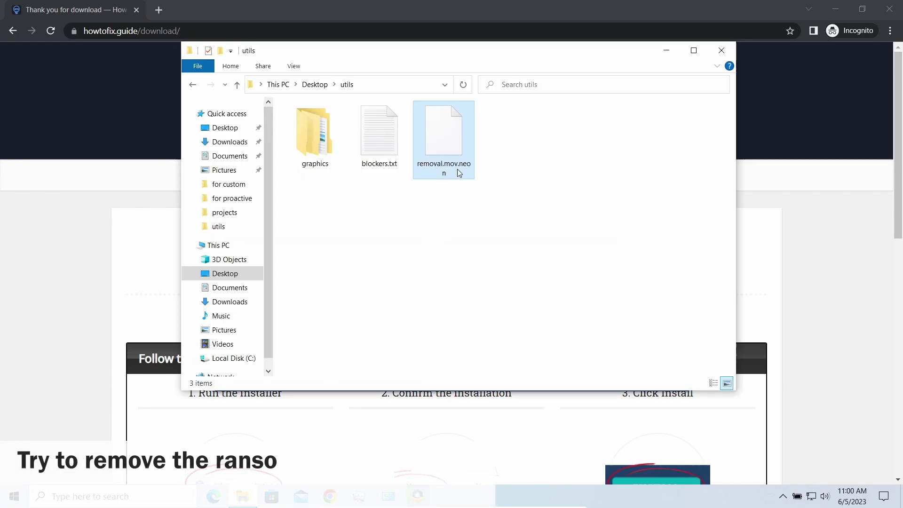
{"action": "left_click", "coordinate": [449, 163]}
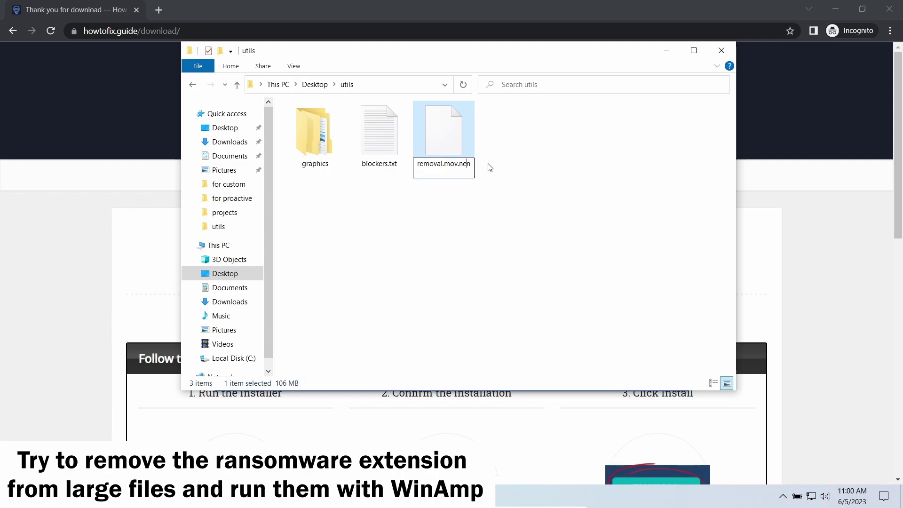
{"action": "key", "text": "BackSpace"}
{"action": "key", "text": "BackSpace"}
{"action": "key", "text": "BackSpace"}
{"action": "key", "text": "BackSpace"}
{"action": "key", "text": "BackSpace"}
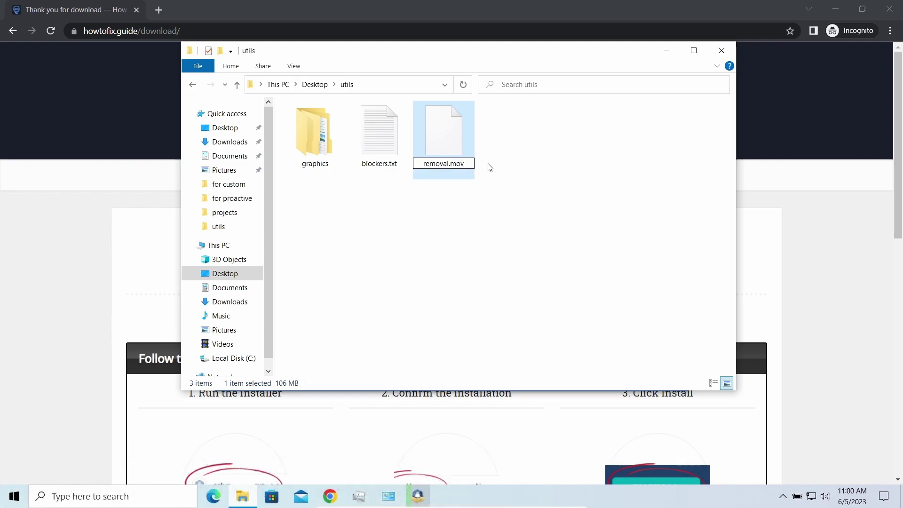
{"action": "key", "text": "Return"}
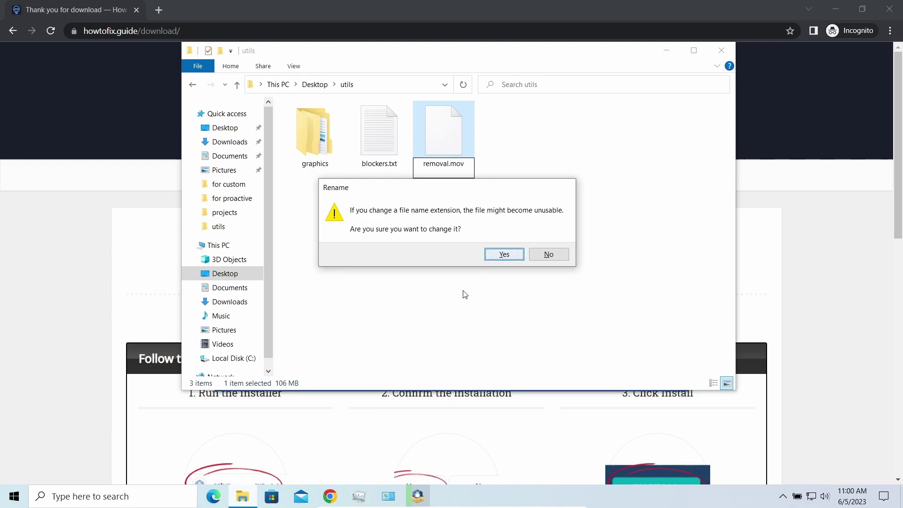
{"action": "key", "text": "Return"}
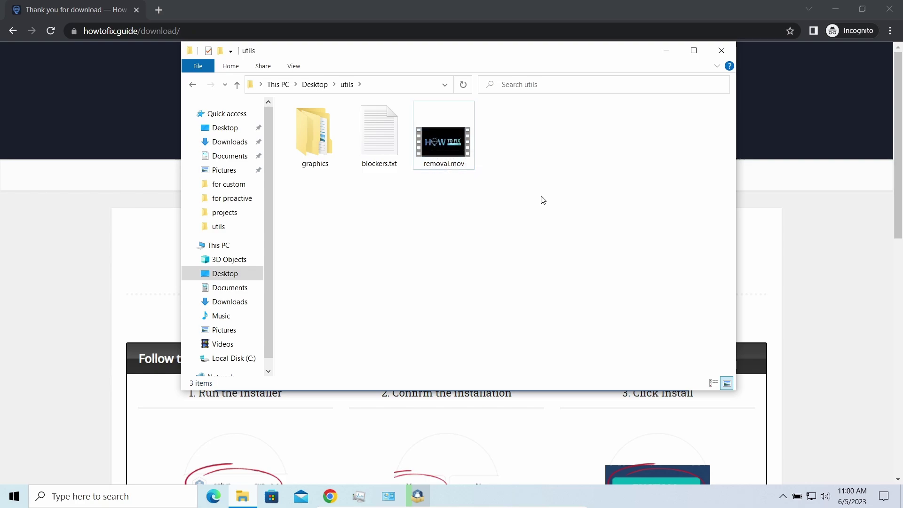
{"action": "left_click", "coordinate": [666, 50]}
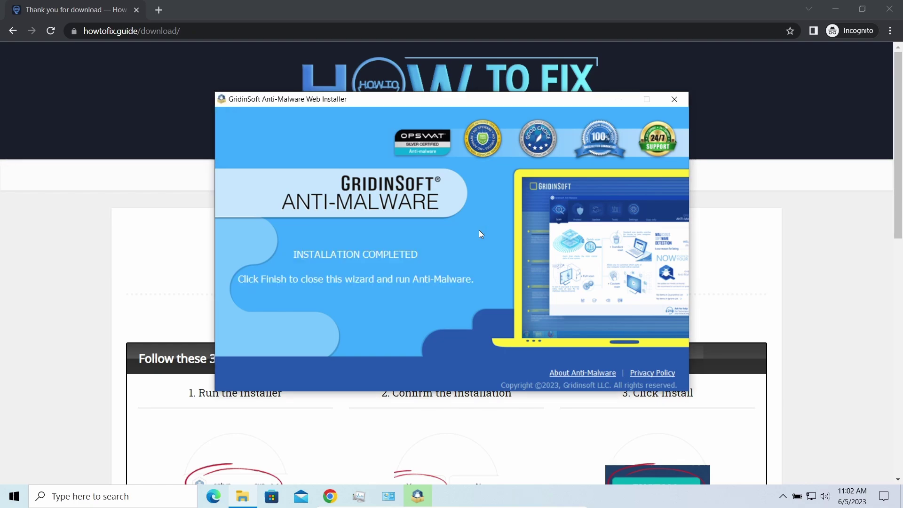
Finish the completed installer to launch GridinSoft Anti-Malware 4.2.79
{"action": "left_click", "coordinate": [358, 326]}
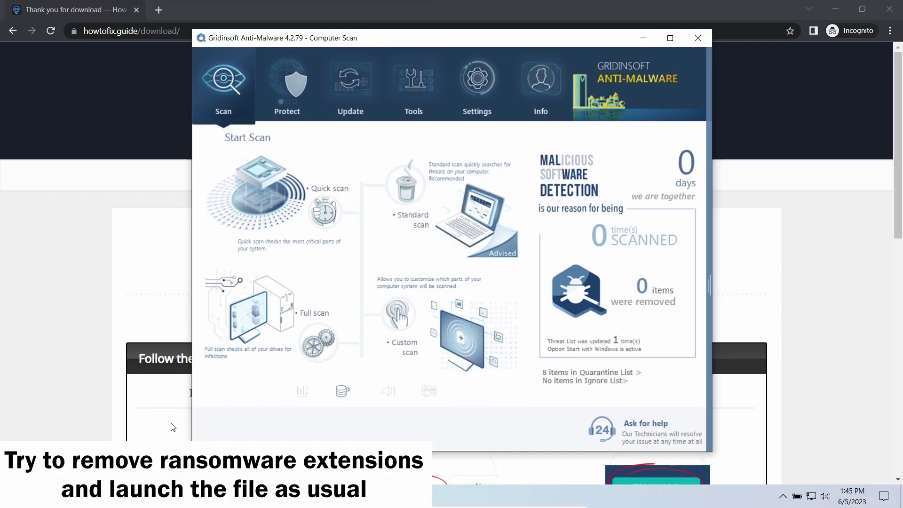
Start a GridinSoft full scan of all drives and let it reach 10 threats found
{"action": "left_click", "coordinate": [268, 312]}
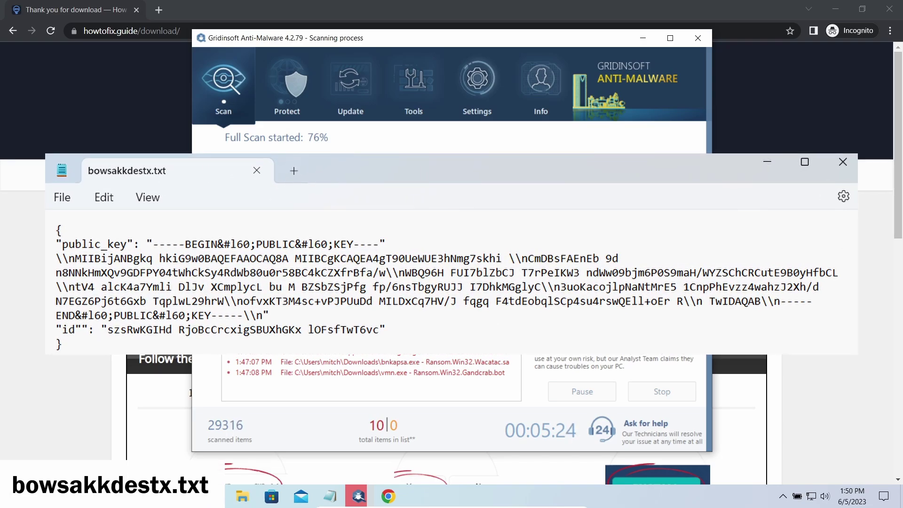
{"action": "key", "text": "alt+F4"}
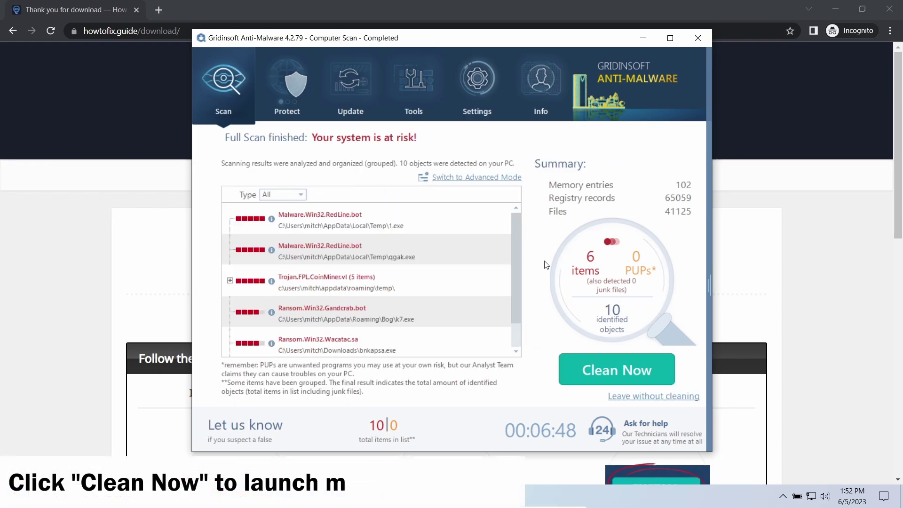
Clean the 10 detected threats, dismiss the removal summary, and return to Start Scan
{"action": "left_click", "coordinate": [571, 383]}
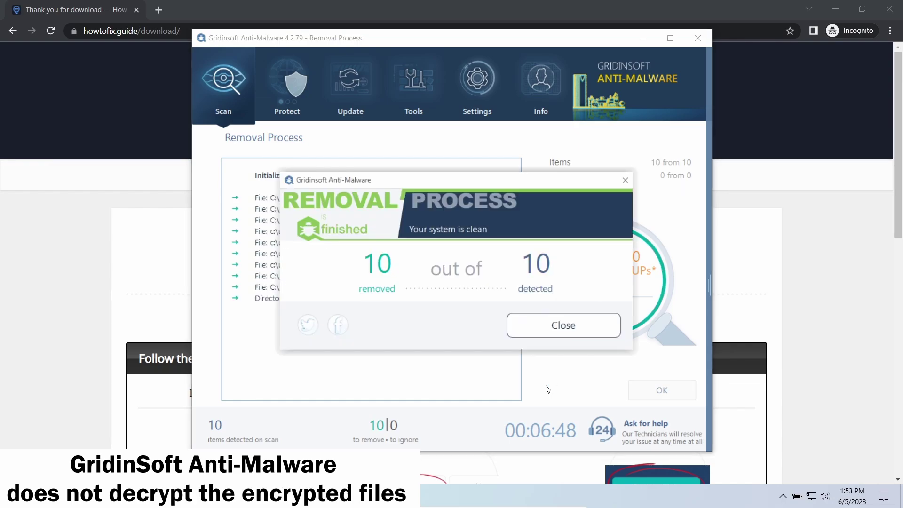
{"action": "left_click", "coordinate": [571, 329]}
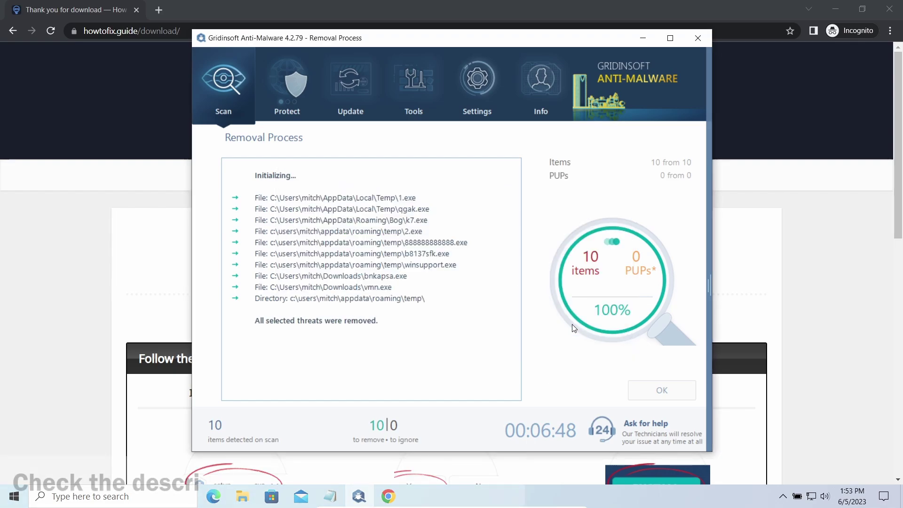
{"action": "left_click", "coordinate": [646, 388]}
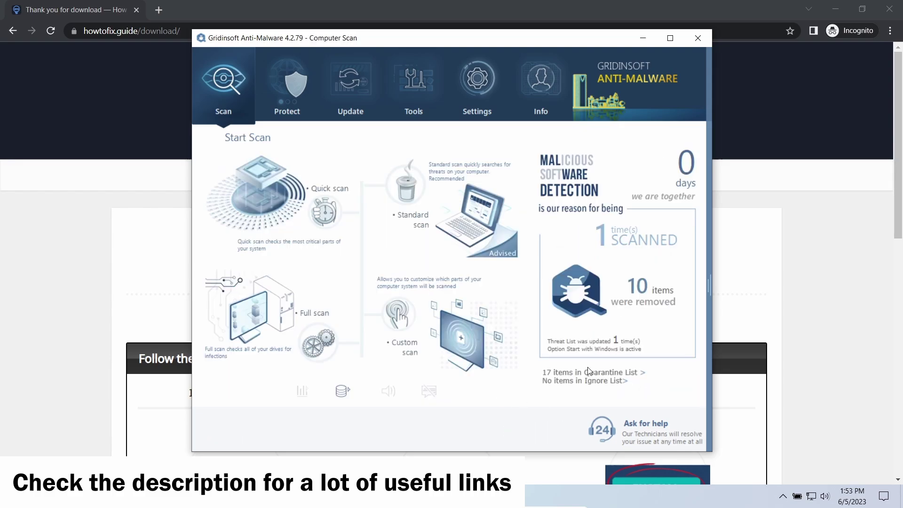